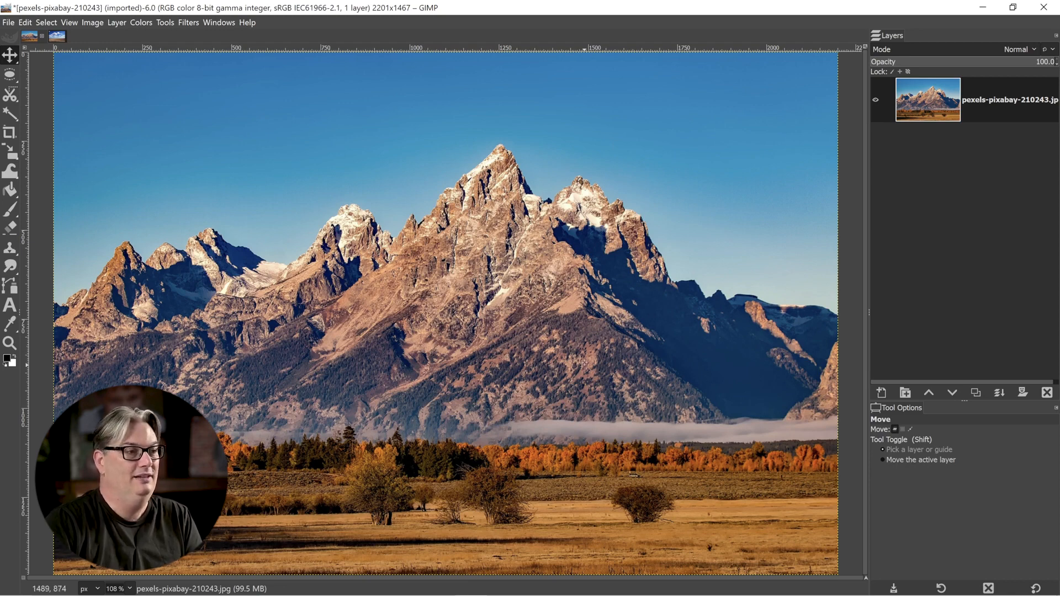
Step: Copy the cloudy-sky layer from the pexels-pixabay-46160 image into the mountain image and place it beneath the mountain layer
click(57, 36)
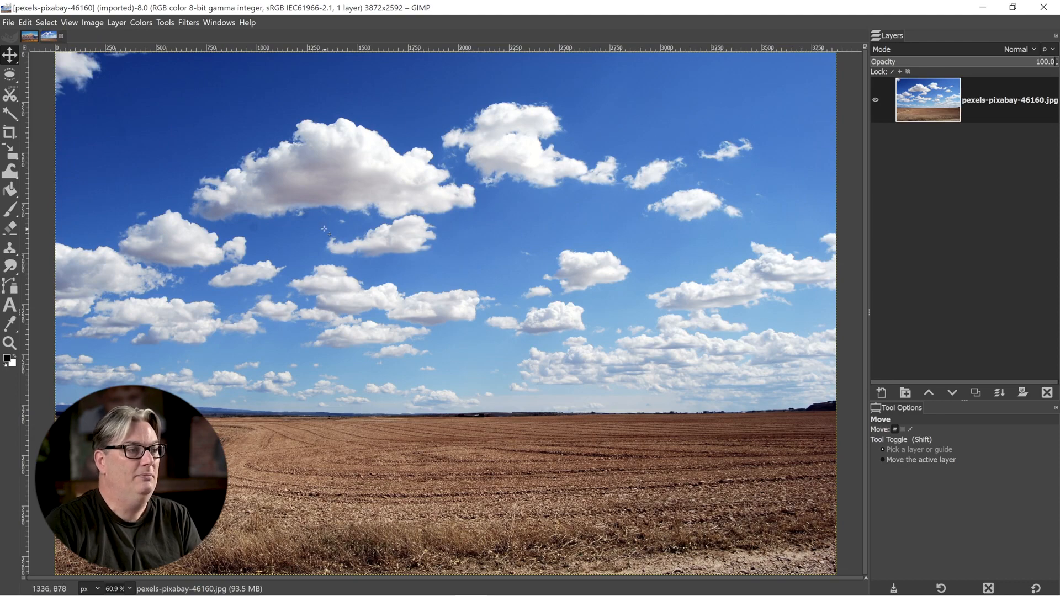
click(29, 36)
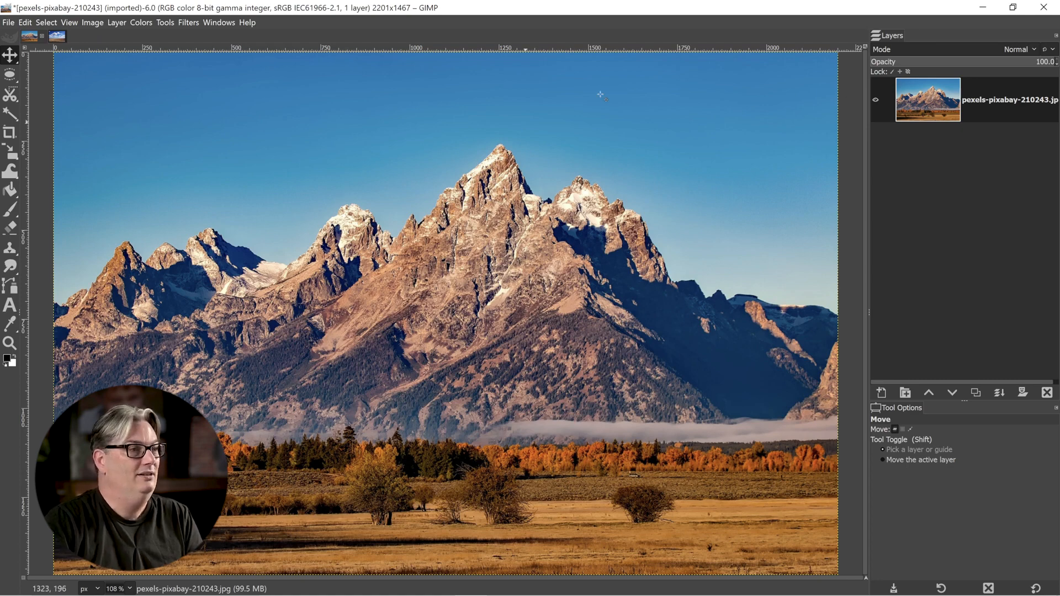
click(57, 36)
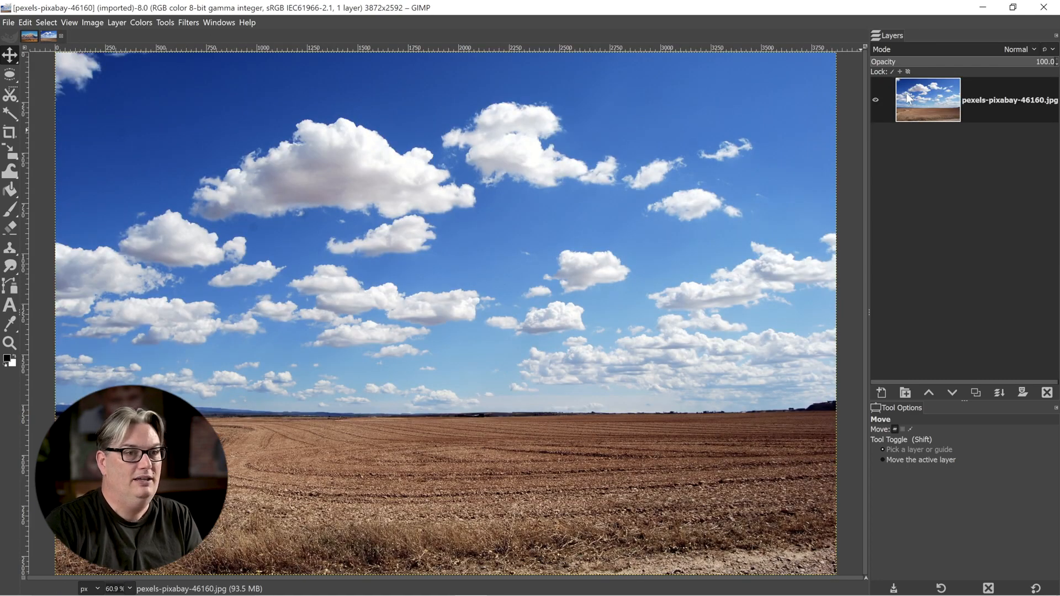
click(29, 36)
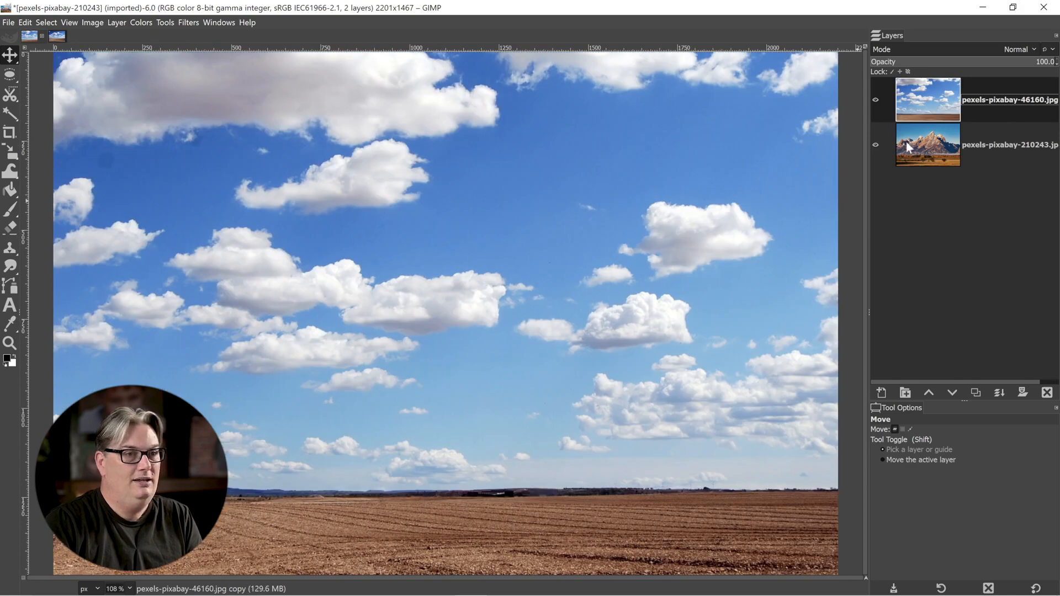
click(952, 392)
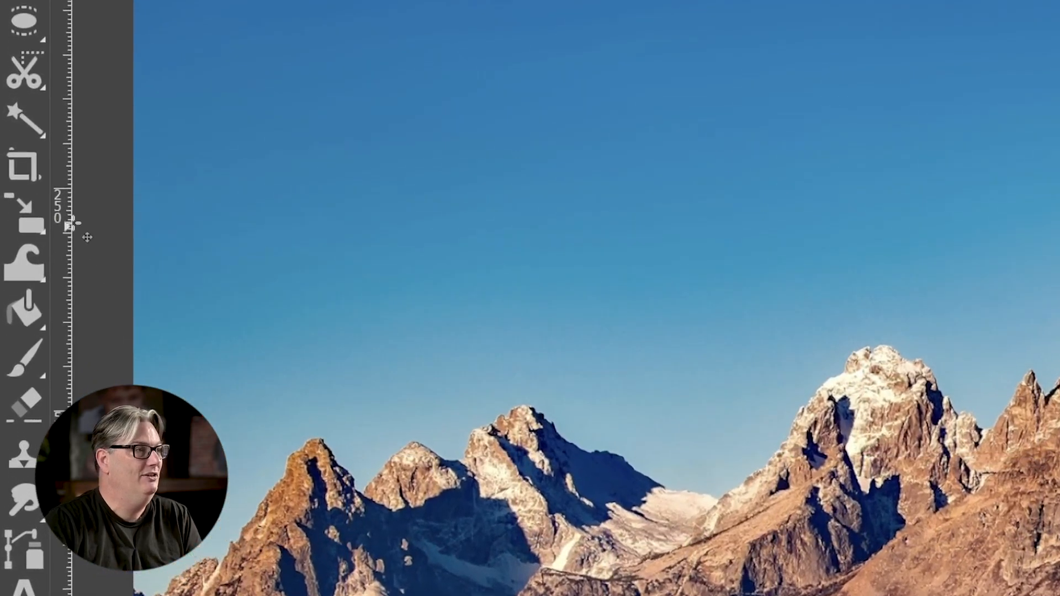
Step: Activate the Fuzzy Select tool and turn off its Draw mask option
mouse_move(24, 117)
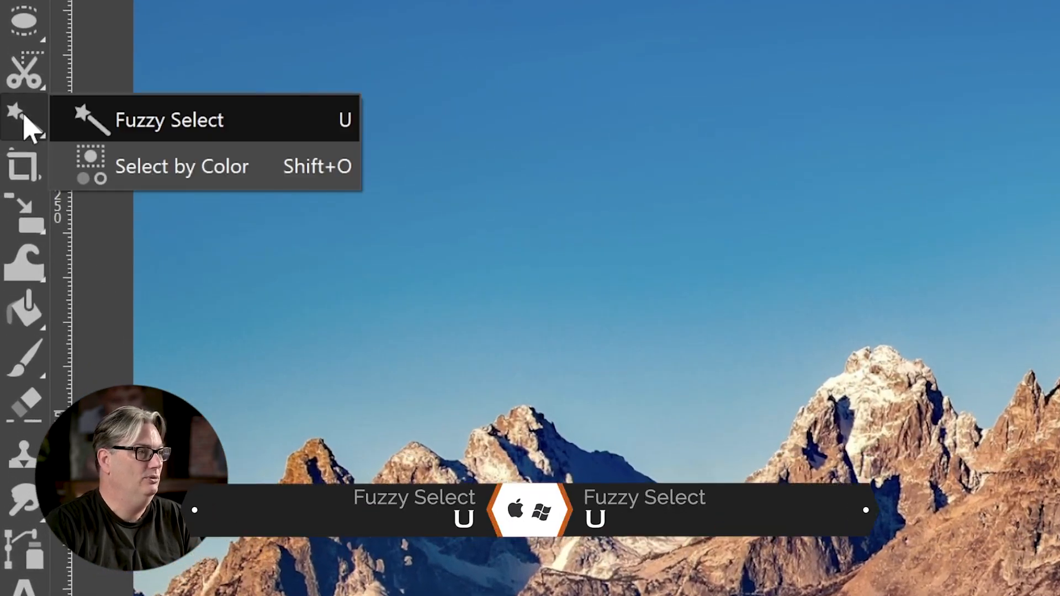
click(24, 115)
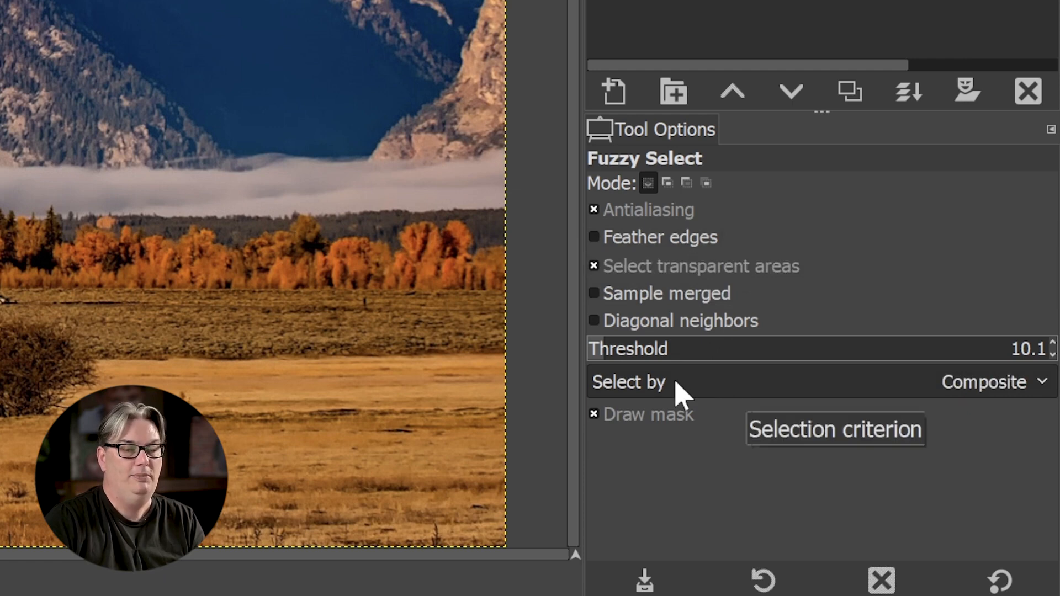
click(714, 387)
click(717, 386)
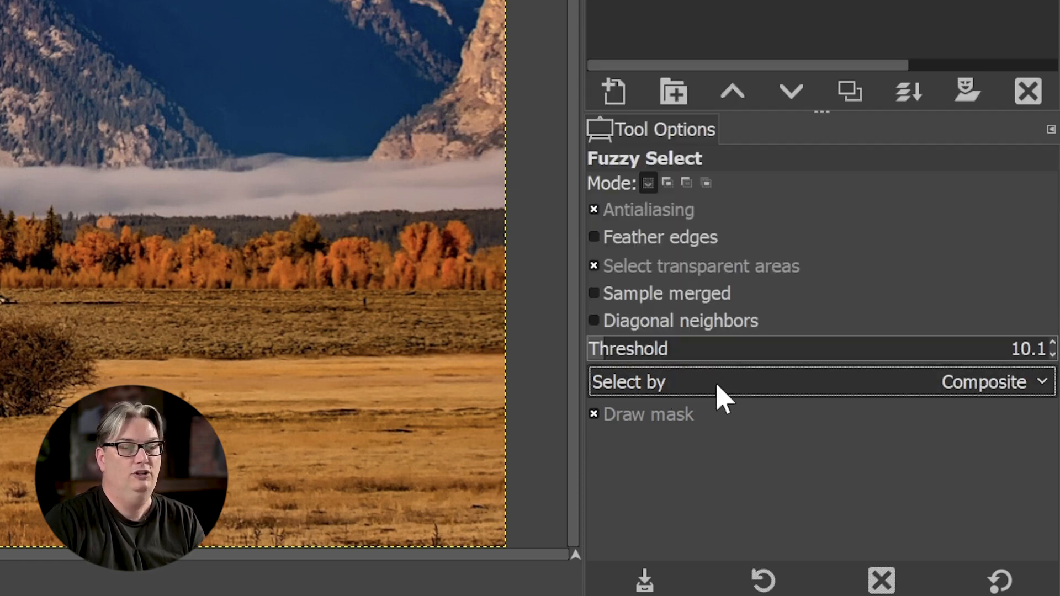
click(601, 419)
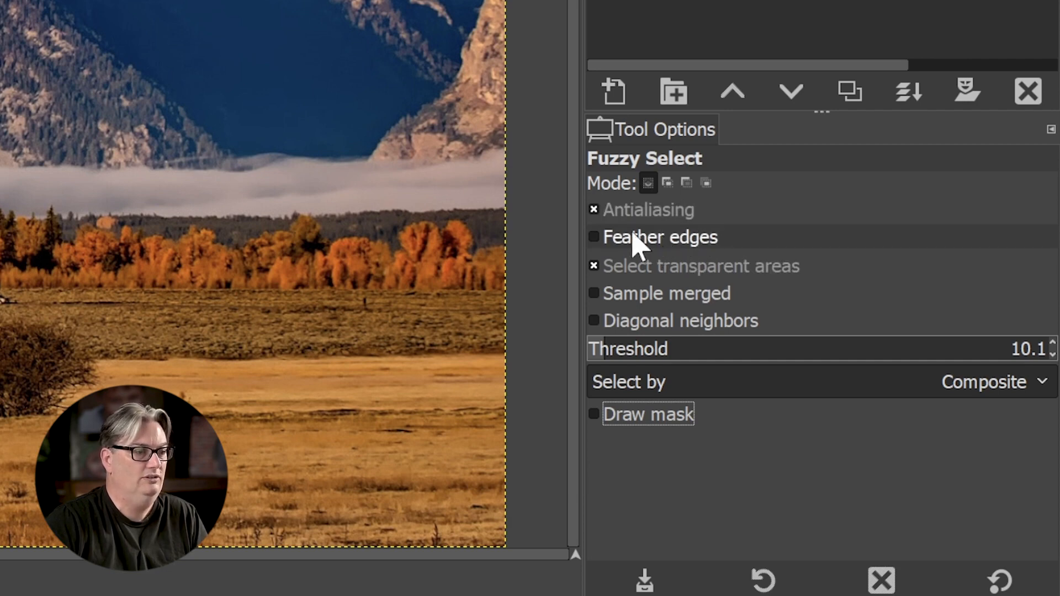
Step: Try the Feather edges option with a radius of 10, and turn feathering back off
click(593, 237)
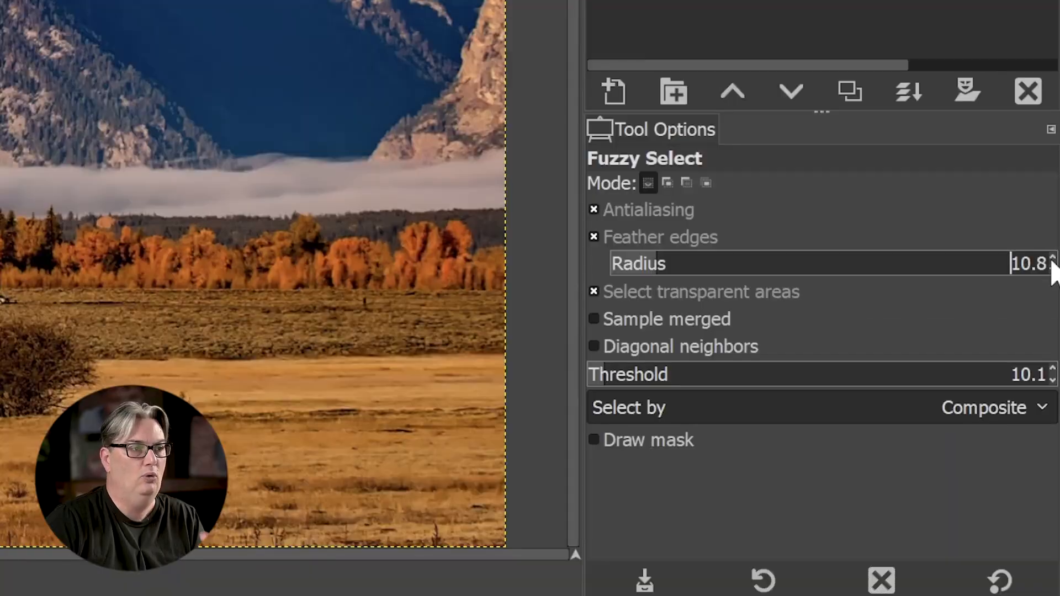
click(1051, 270)
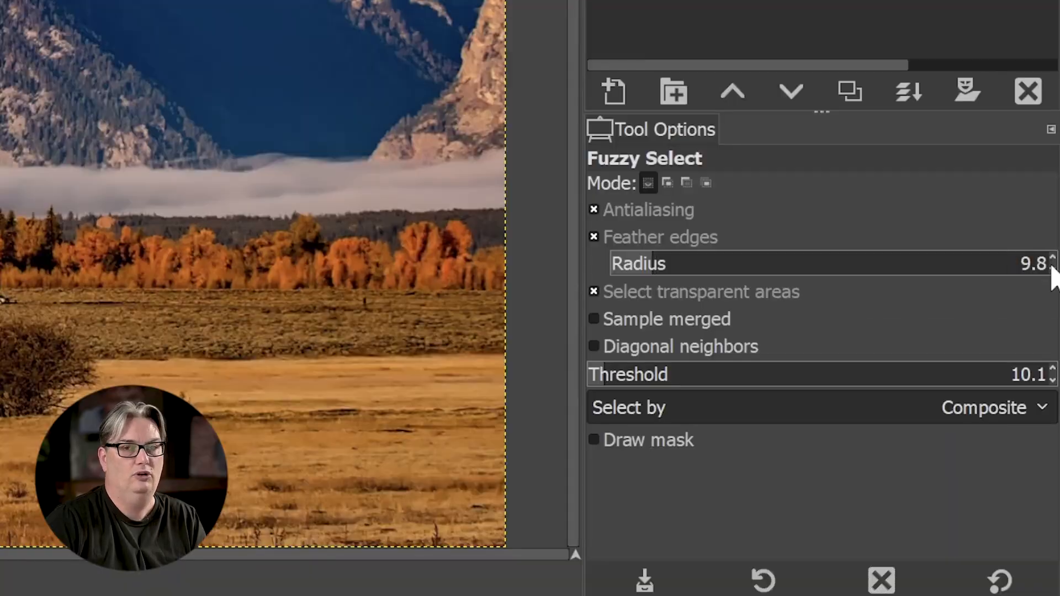
click(1009, 268)
double_click(1010, 267)
text(10)
key(Tab)
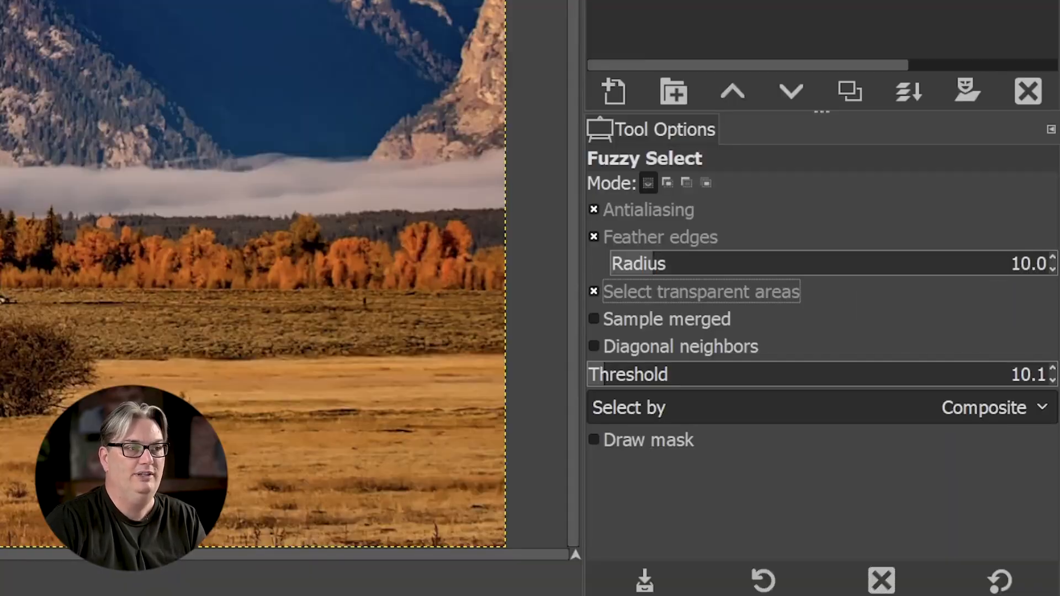
click(608, 240)
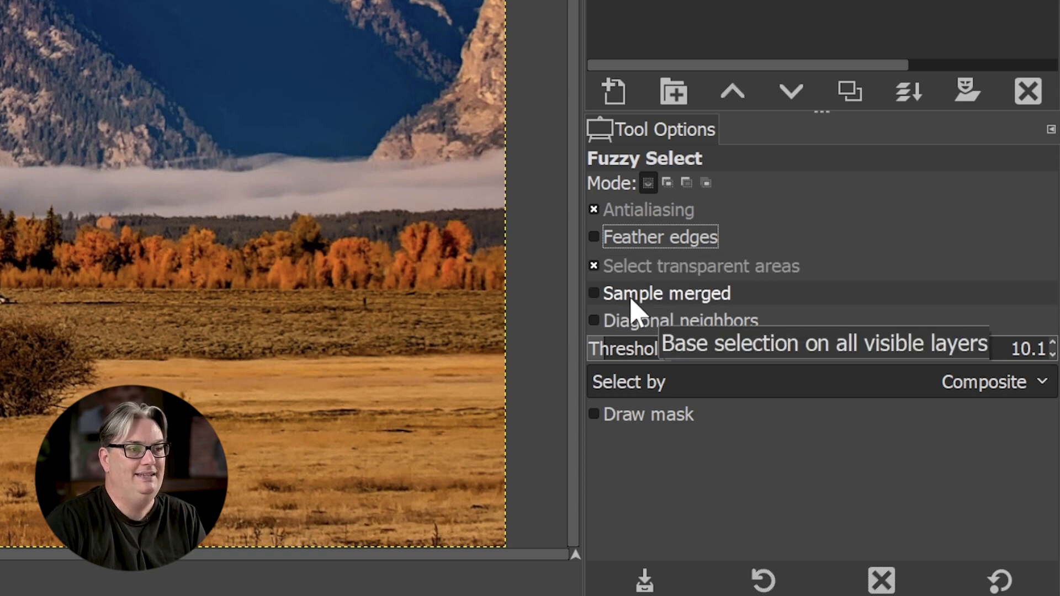
Step: Switch the Sample merged option on and off, and do the same with Diagonal neighbors
click(631, 302)
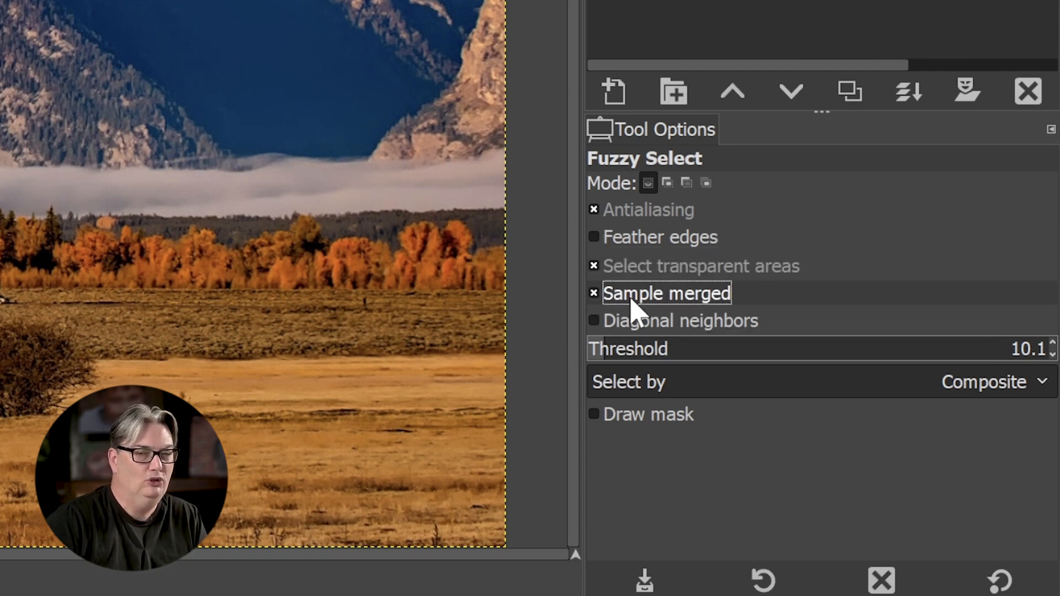
click(631, 302)
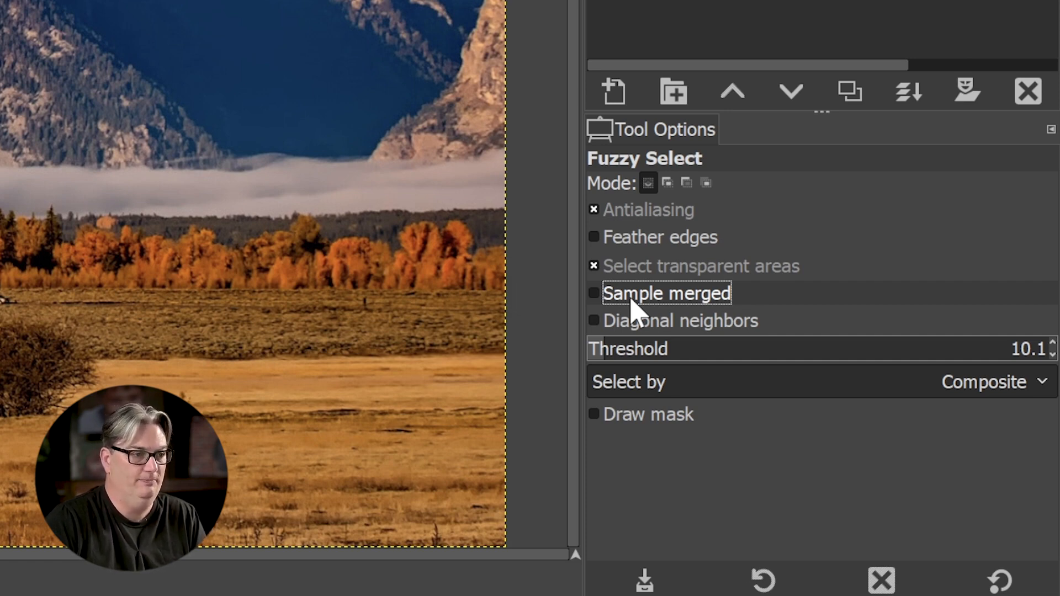
click(640, 322)
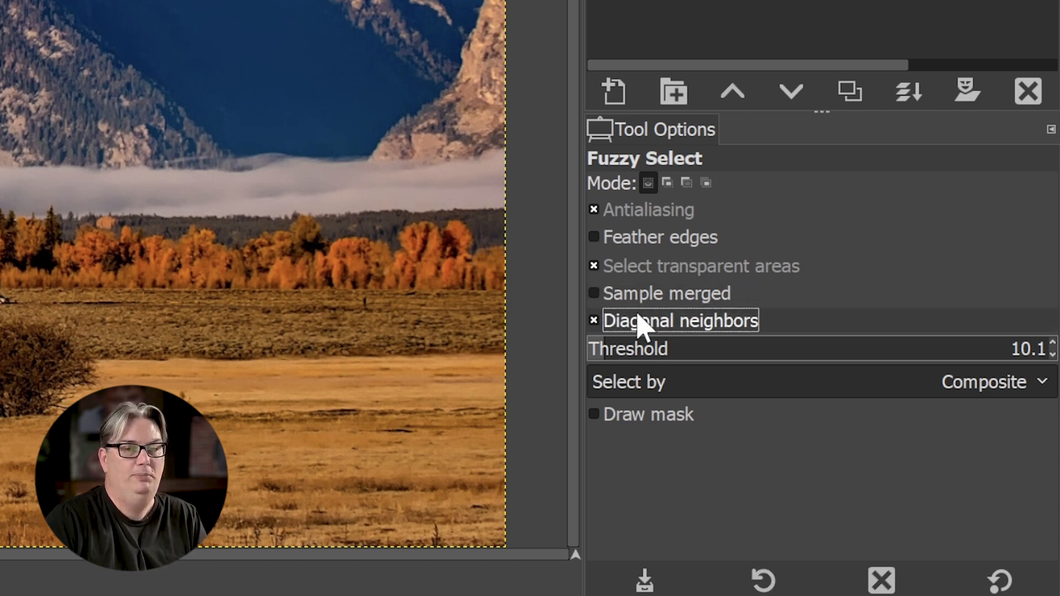
click(593, 323)
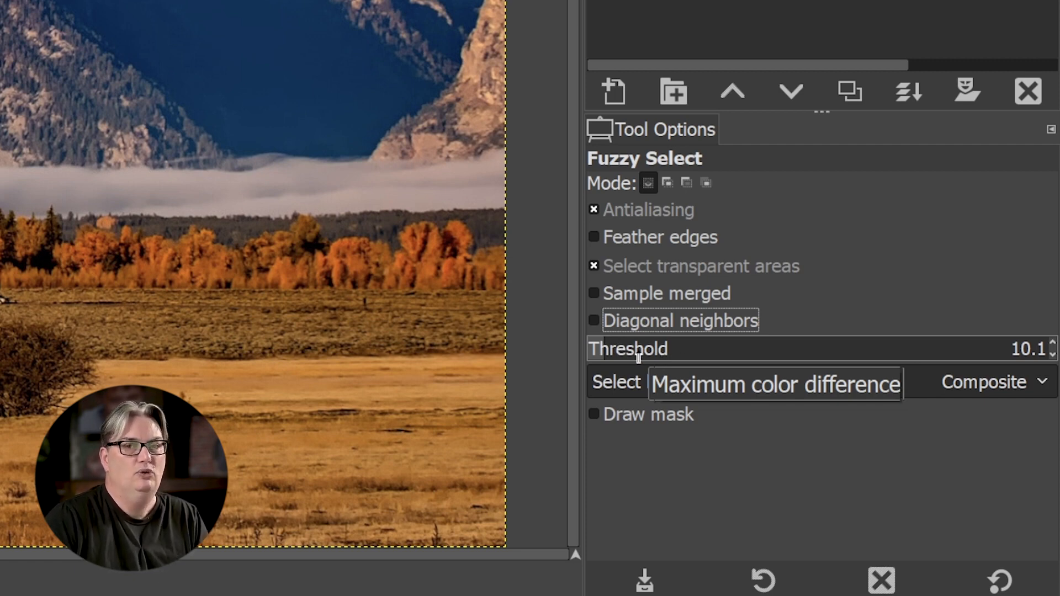
Step: Look through the Select by criteria available for Fuzzy Select, keeping Composite
drag(639, 358, 603, 371)
click(647, 389)
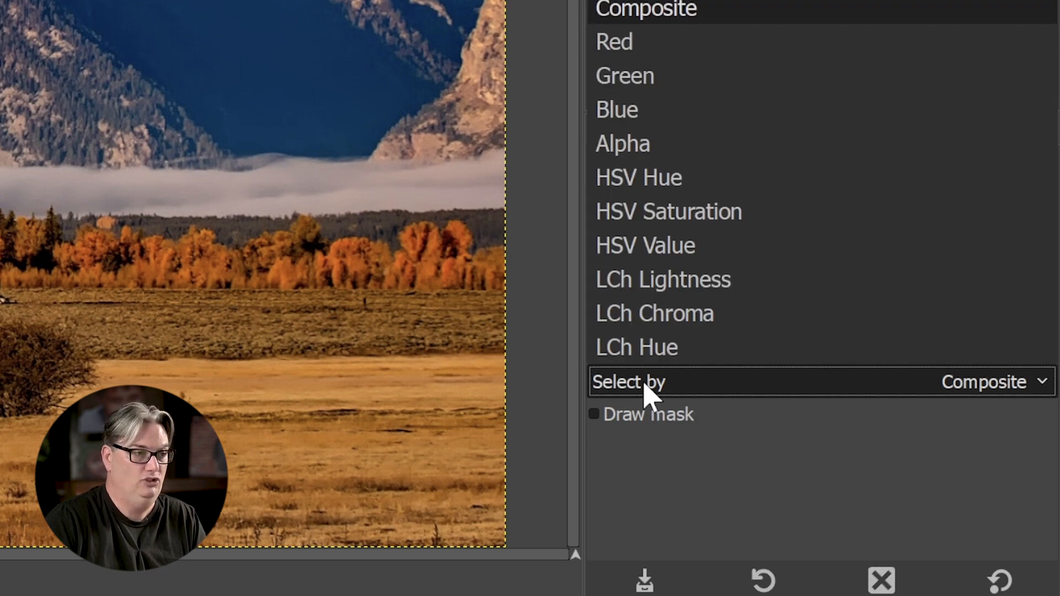
click(646, 390)
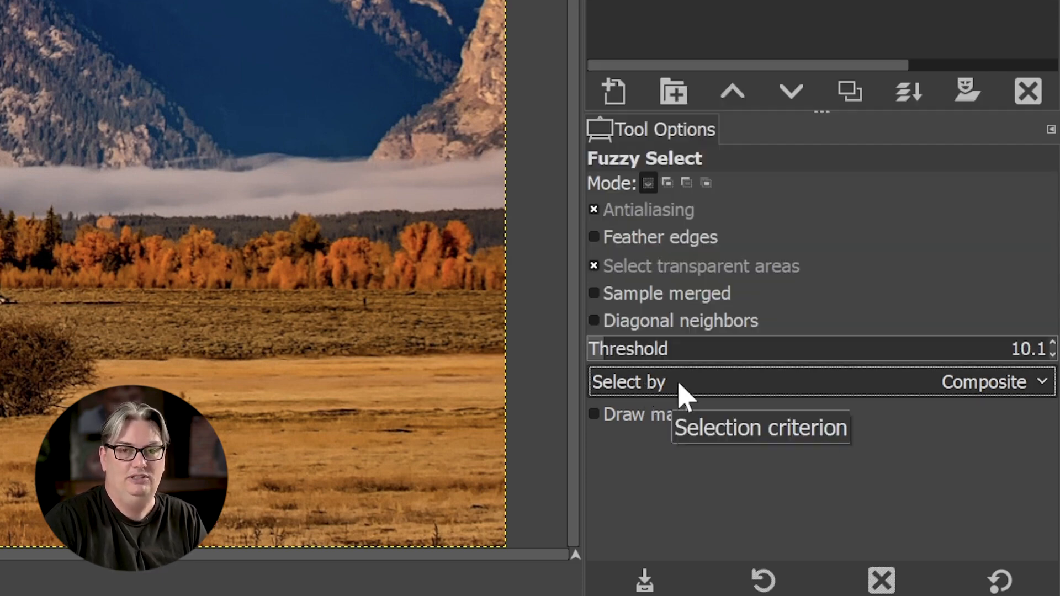
click(767, 393)
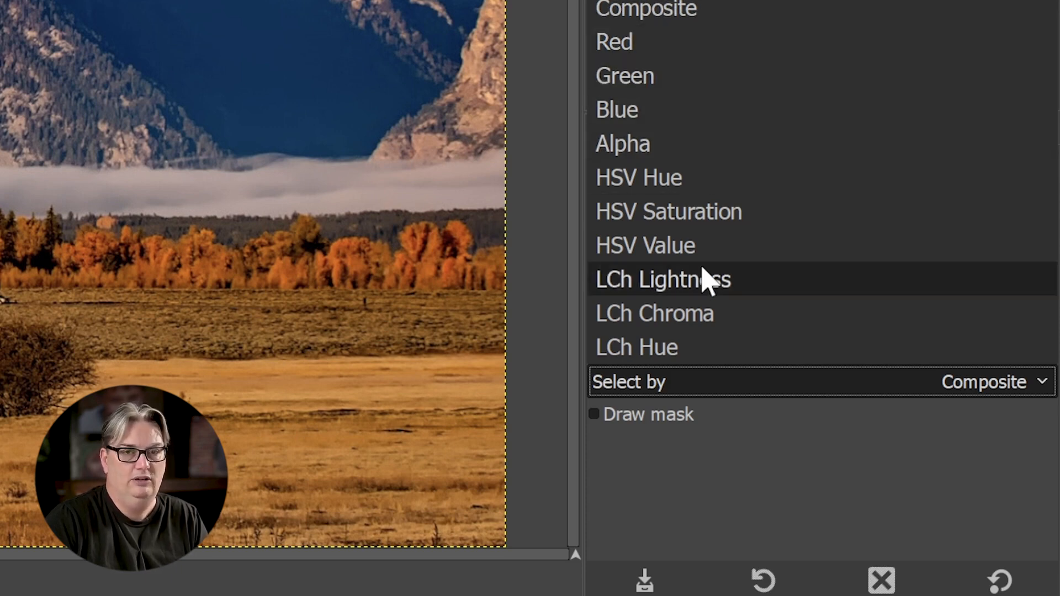
click(705, 387)
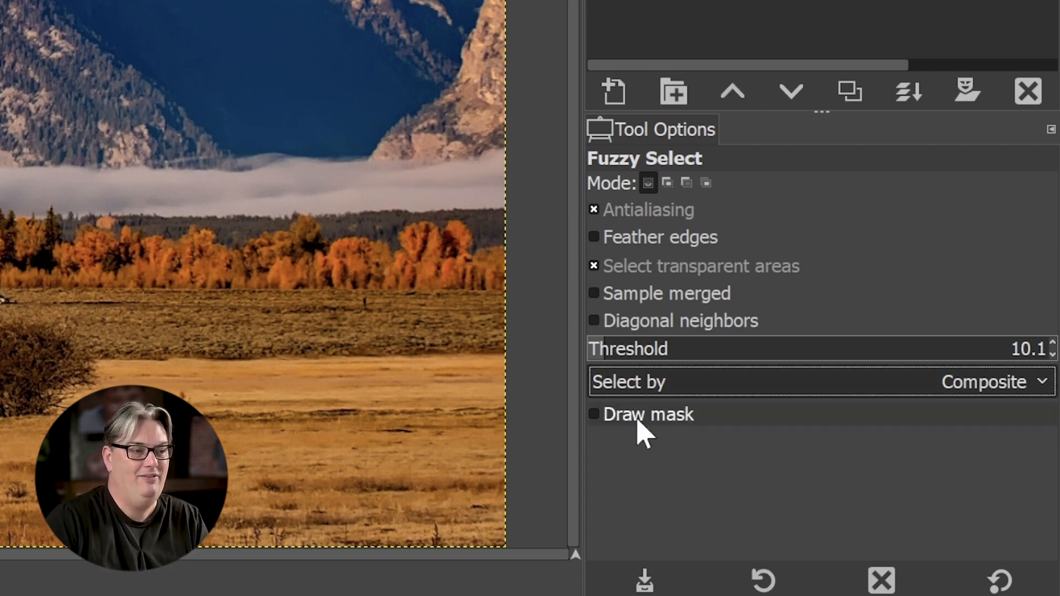
Step: Fuzzy-select the upper sky at threshold 11.9, and reselect from the shadowed mountain slope at threshold 125.4
click(610, 415)
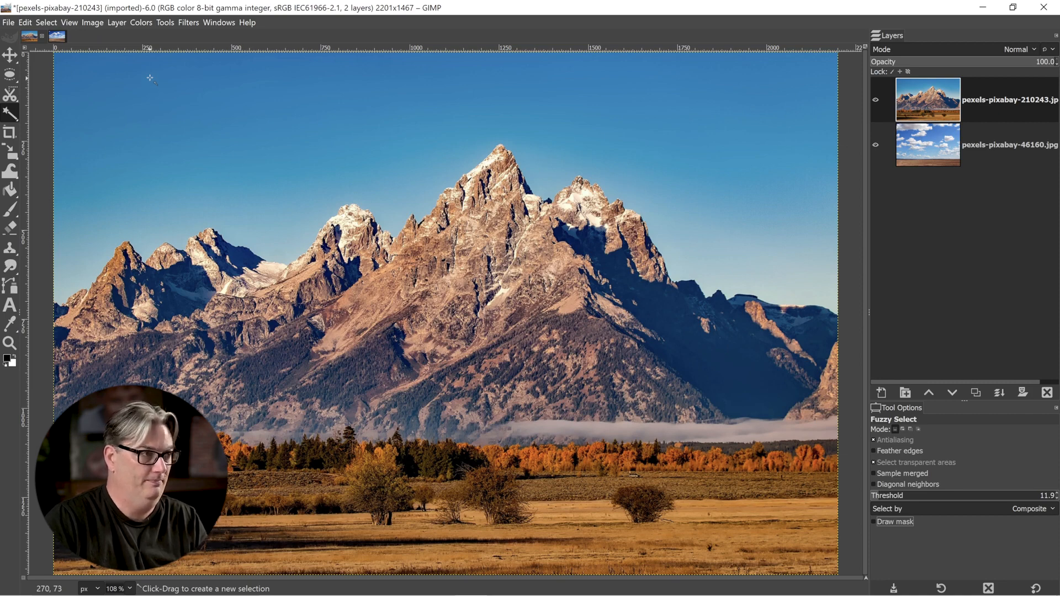
click(150, 78)
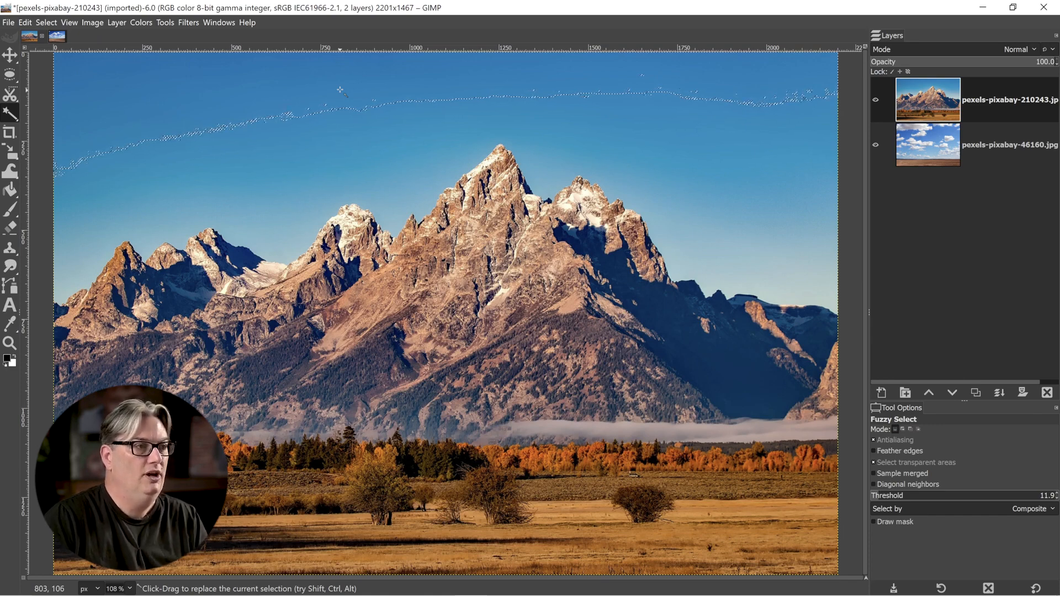
click(903, 496)
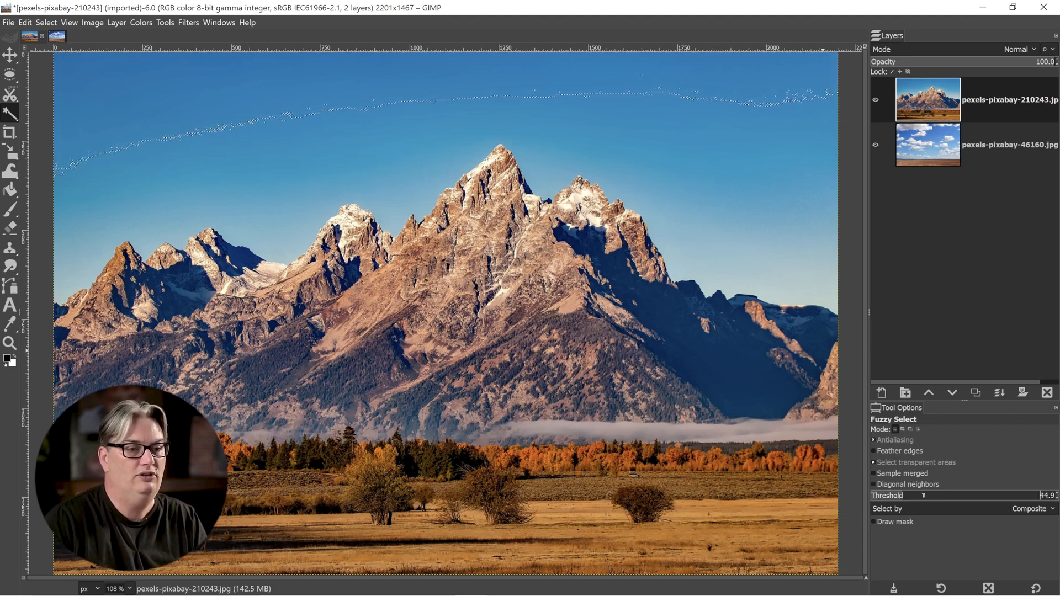
click(961, 496)
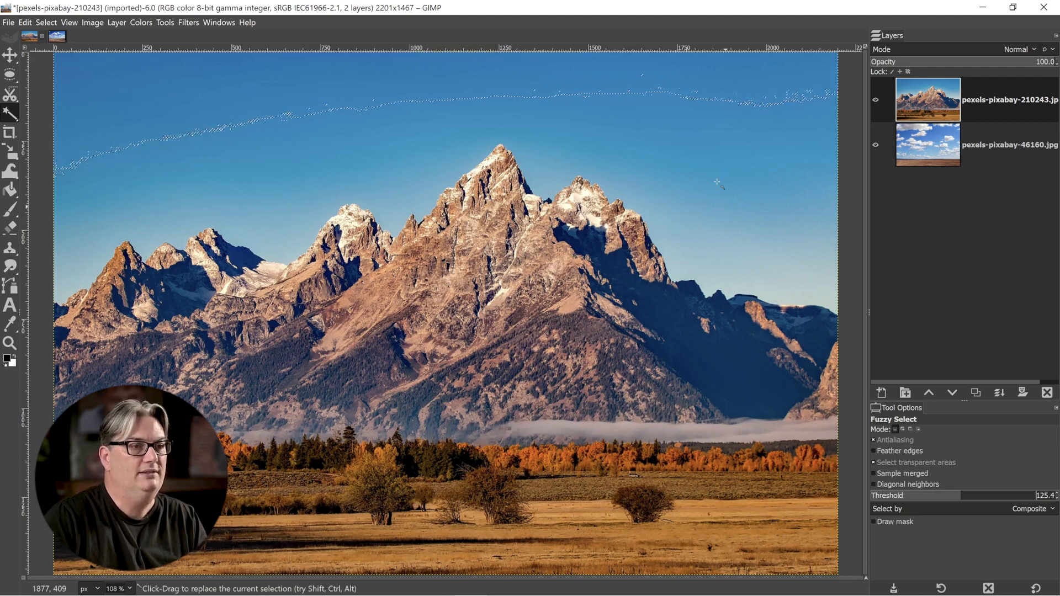
click(715, 356)
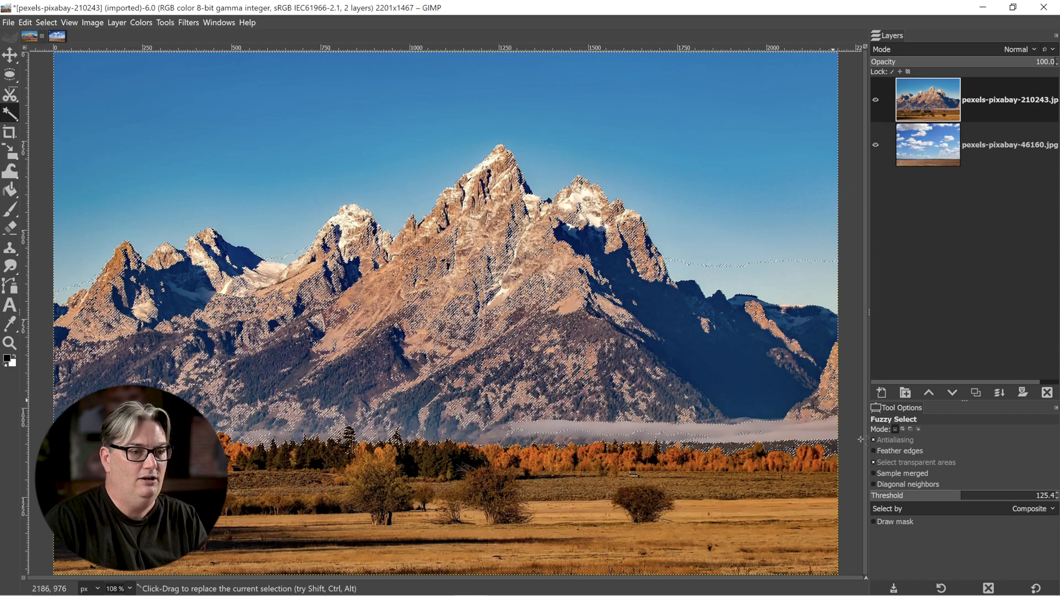
Step: Turn on Draw mask and fuzzy-select from the sky above the right-hand peaks at threshold 125.4
click(876, 522)
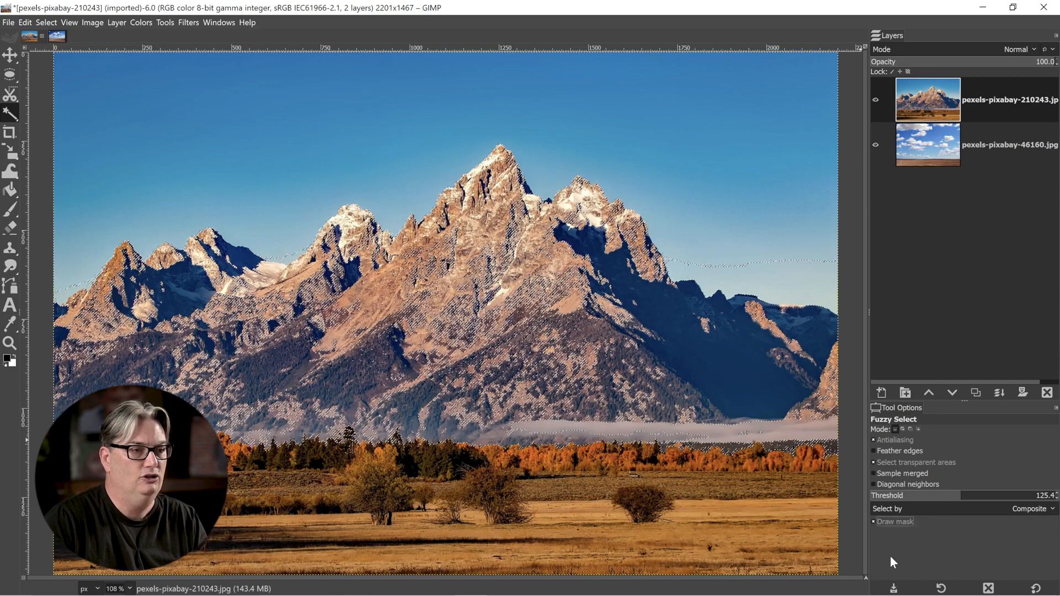
drag(638, 141, 637, 142)
drag(639, 143, 638, 143)
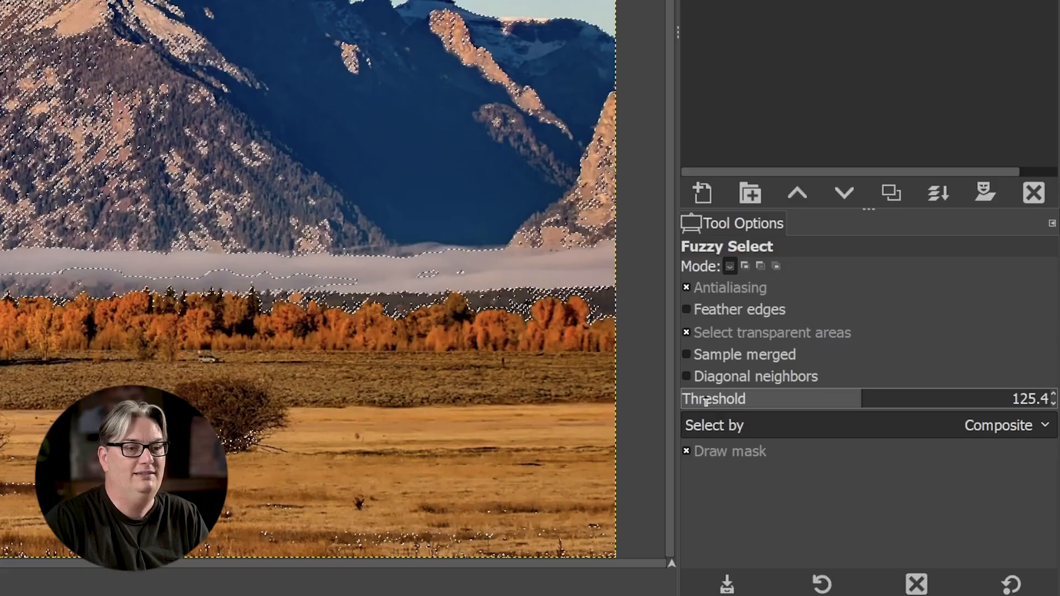
Step: Set the threshold to 10.1 and fuzzy-select from the sky's upper-left corner, adjusting the spread interactively to reach near the highest peak
drag(706, 398, 691, 399)
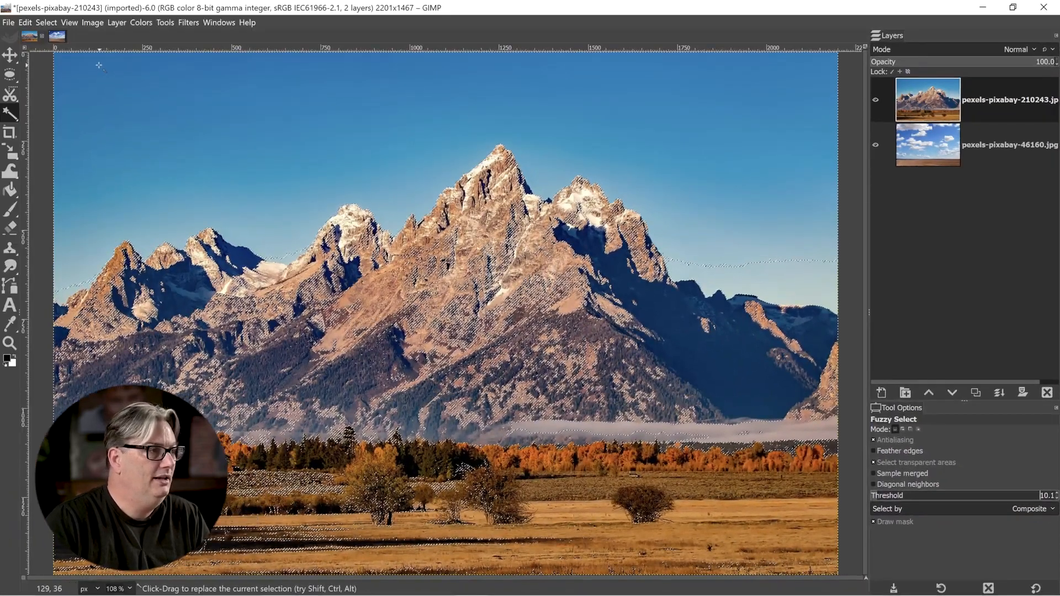
drag(99, 65, 99, 65)
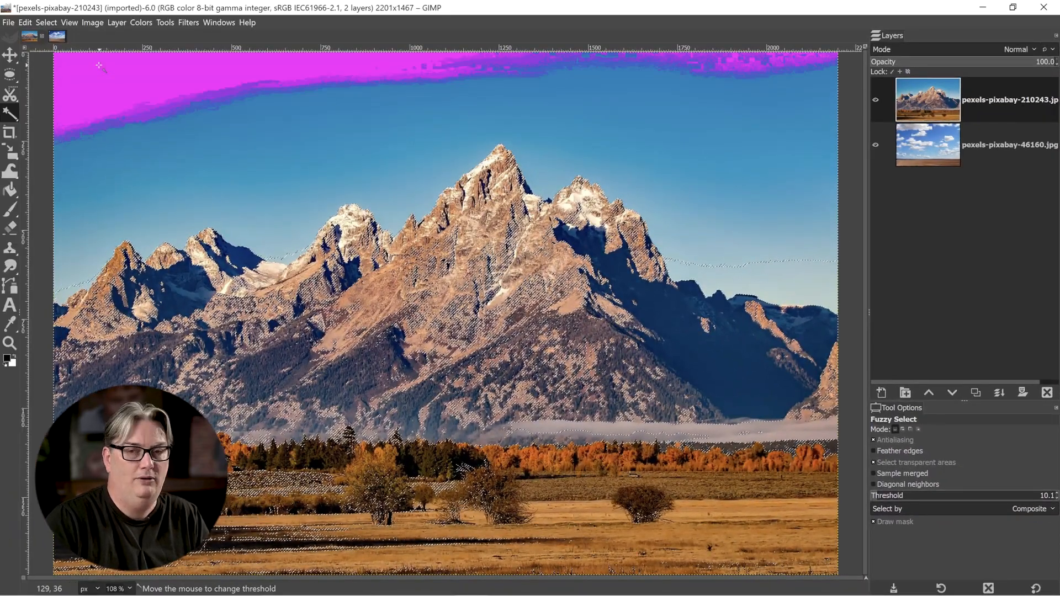
drag(100, 68, 101, 70)
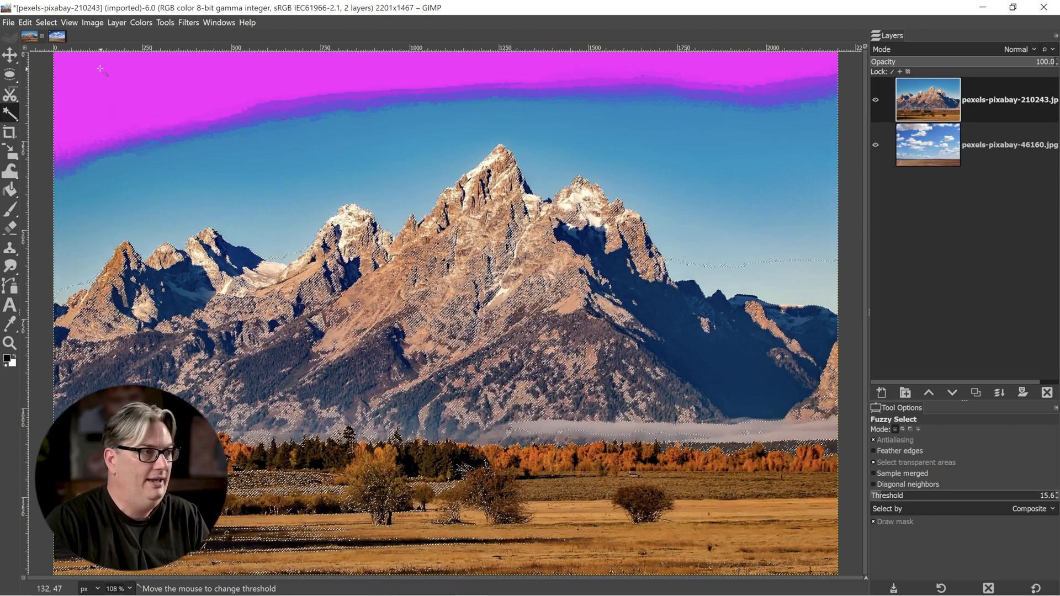
drag(101, 70, 108, 120)
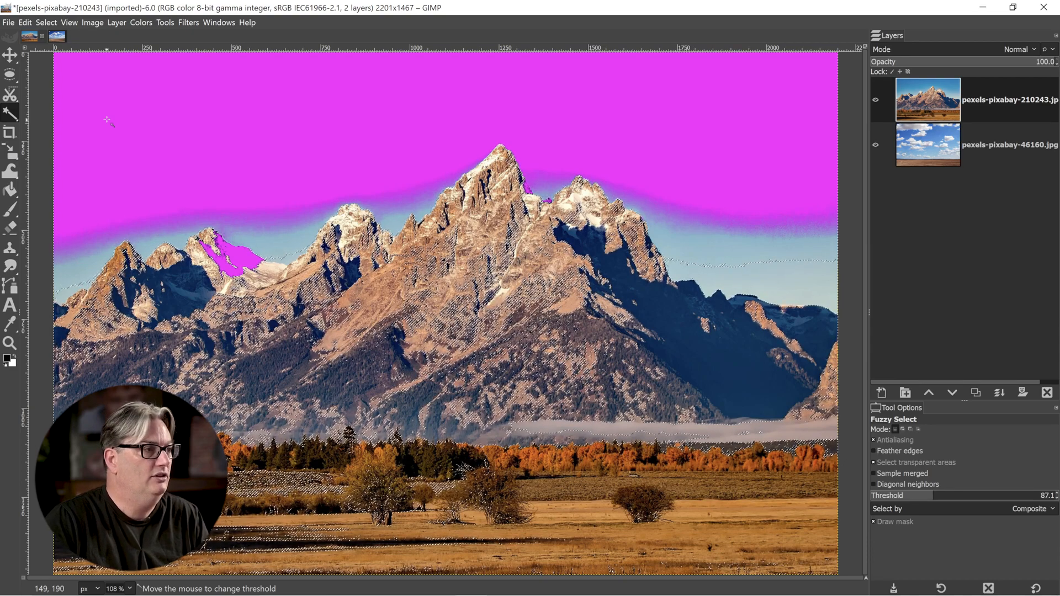
drag(107, 120, 106, 72)
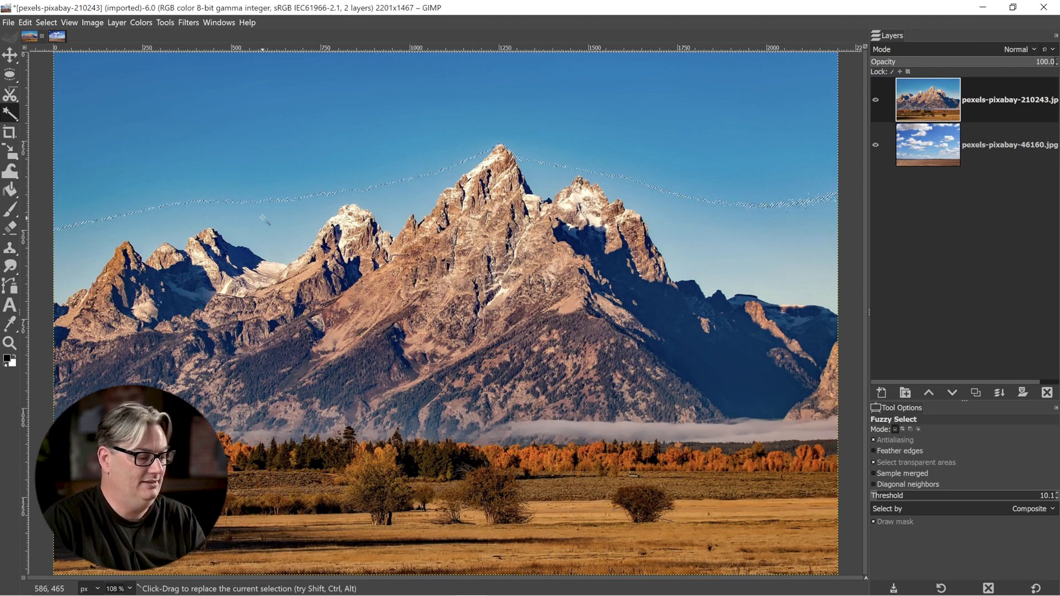
Step: Reselect the whole sky down to the ridgeline, starting above the left peaks, and inspect the selection edge at the right-hand ridge
drag(262, 218, 275, 258)
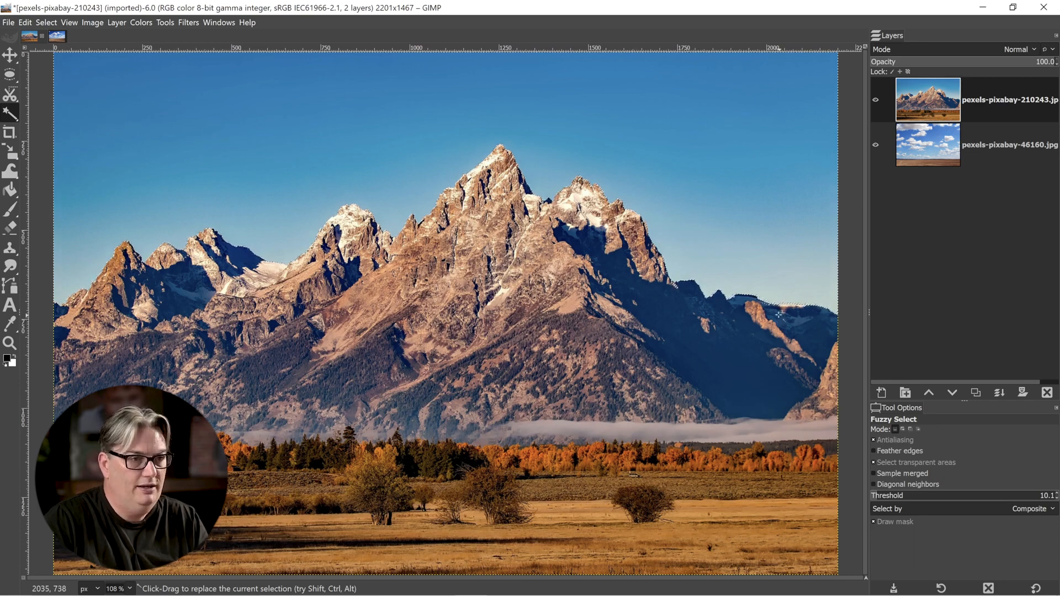
key(z)
click(789, 313)
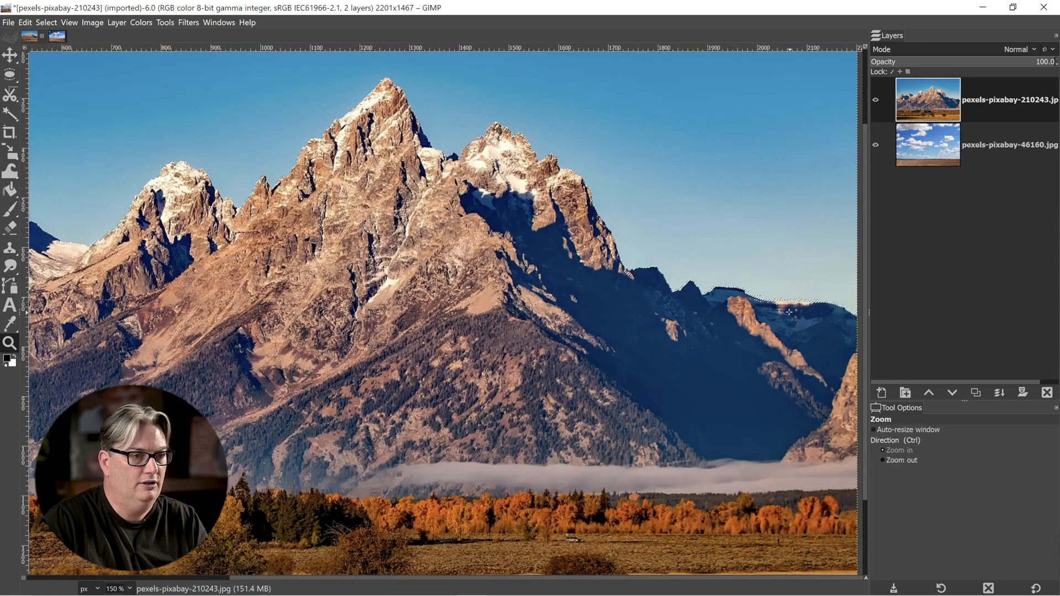
Step: Refine the sky selection along the snowy right-hand ridge with Fuzzy Select at threshold 10.1, picking up the sky patches left along its edge
click(790, 313)
click(789, 313)
drag(790, 313, 729, 315)
key(u)
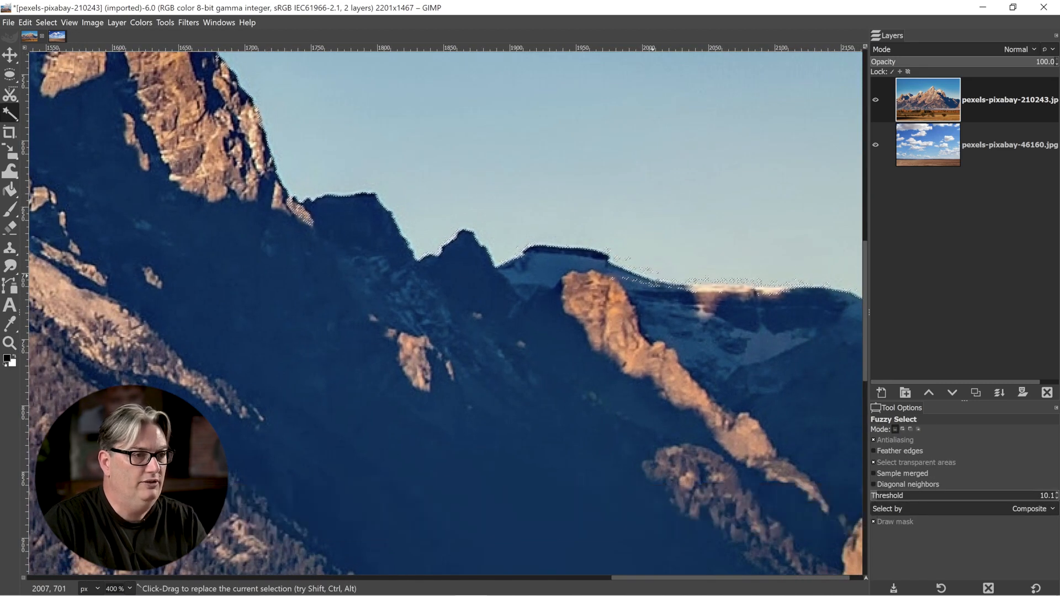
drag(651, 232, 652, 238)
drag(647, 277, 648, 277)
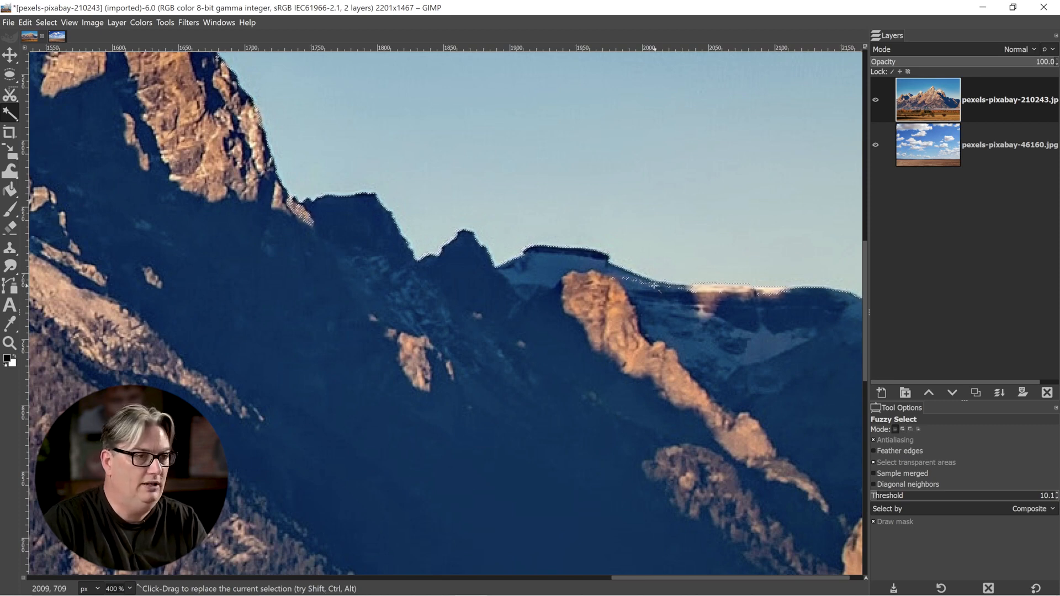
drag(653, 285, 676, 322)
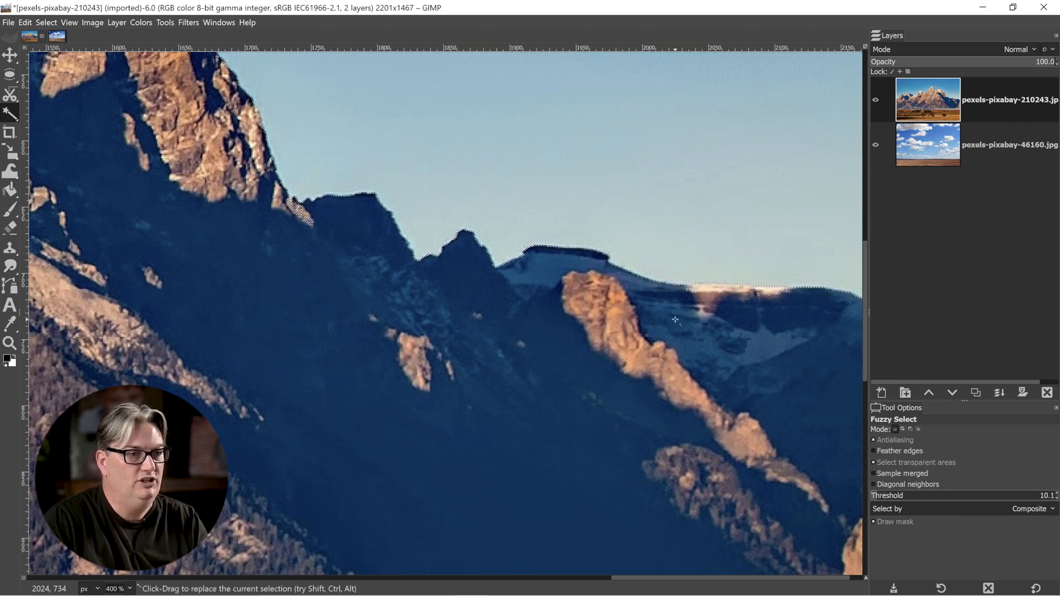
mouse_move(786, 291)
mouse_down()
mouse_move(787, 302)
mouse_move(787, 292)
mouse_up()
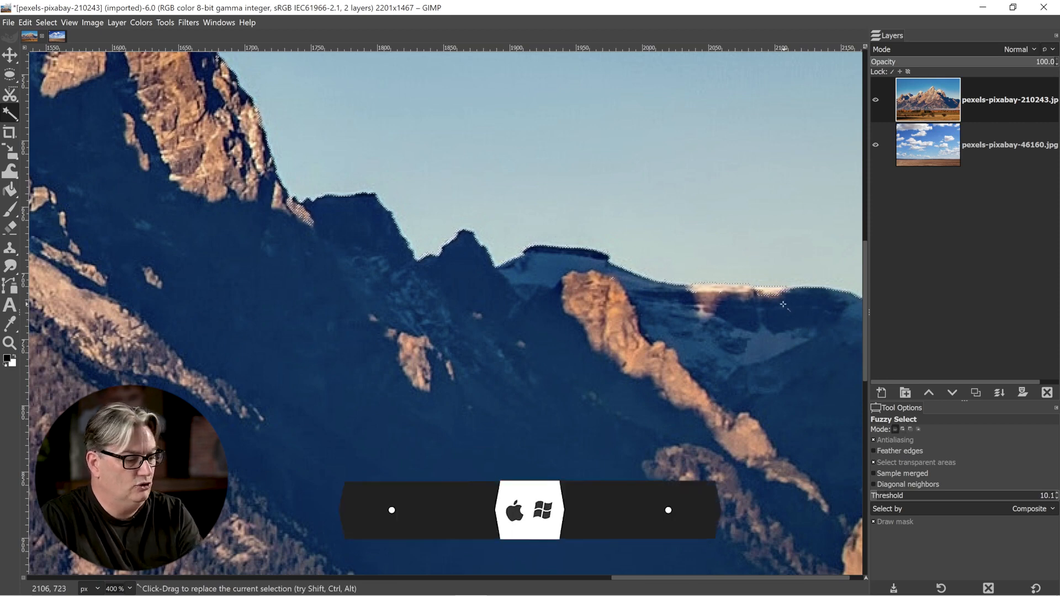
Step: Add a layer mask to the mountain photo layer, initialized from the selection with Invert mask enabled, to hide its sky
key(ctrl+shift+j)
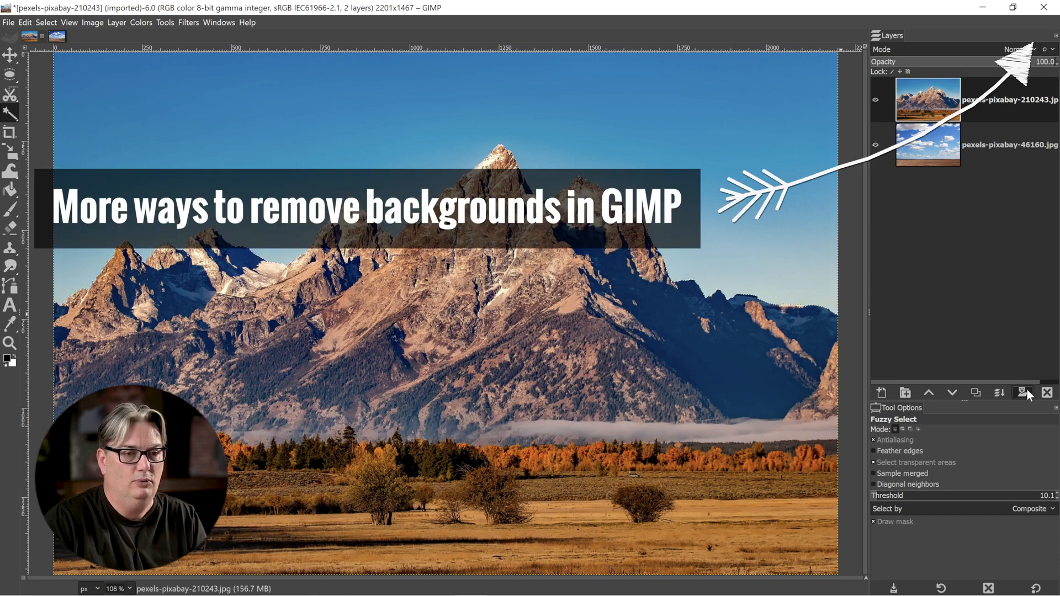
click(1026, 389)
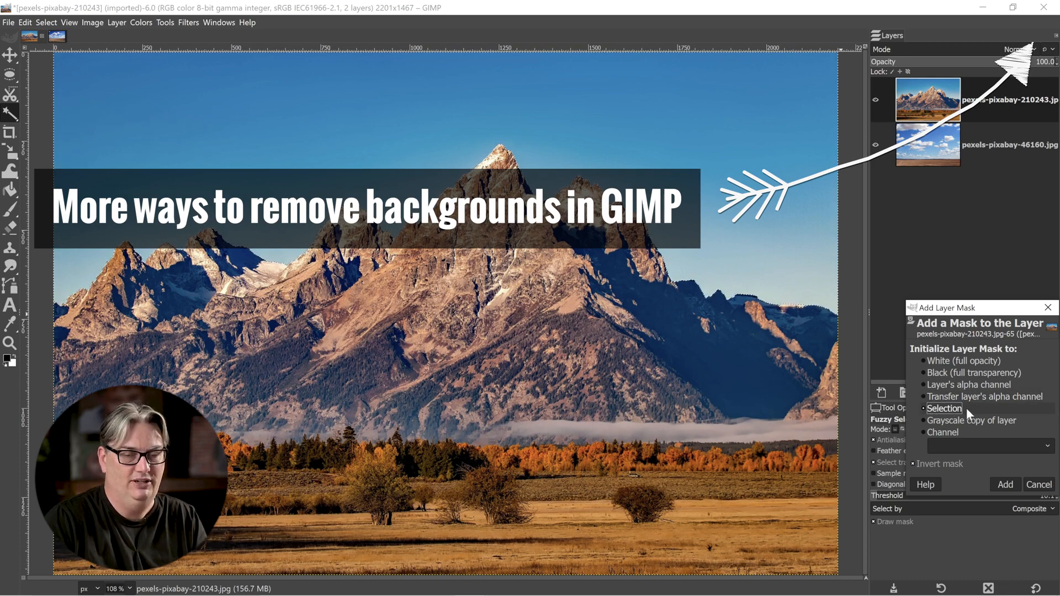
click(924, 465)
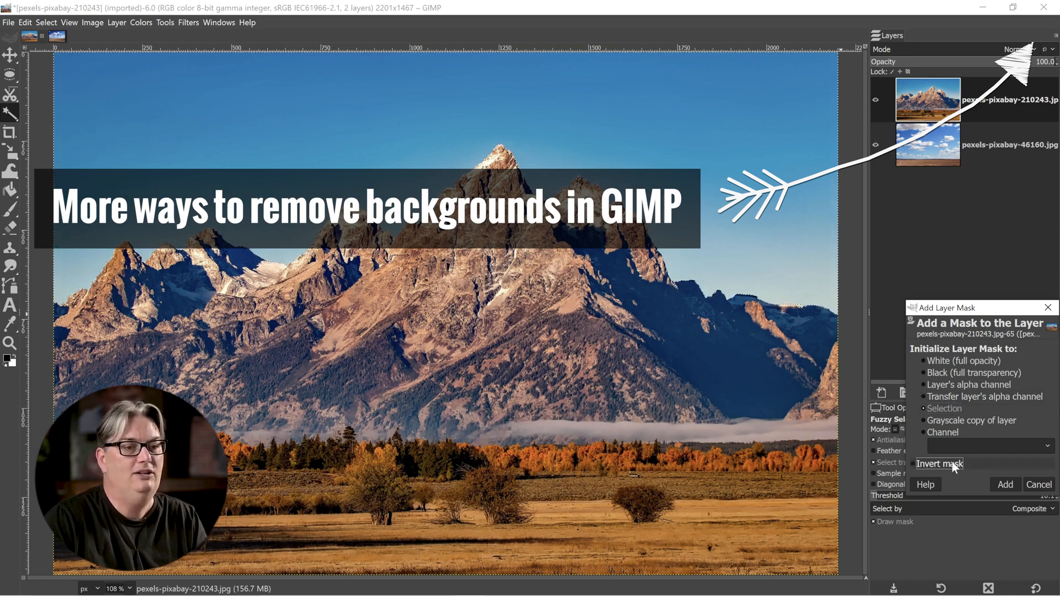
click(931, 463)
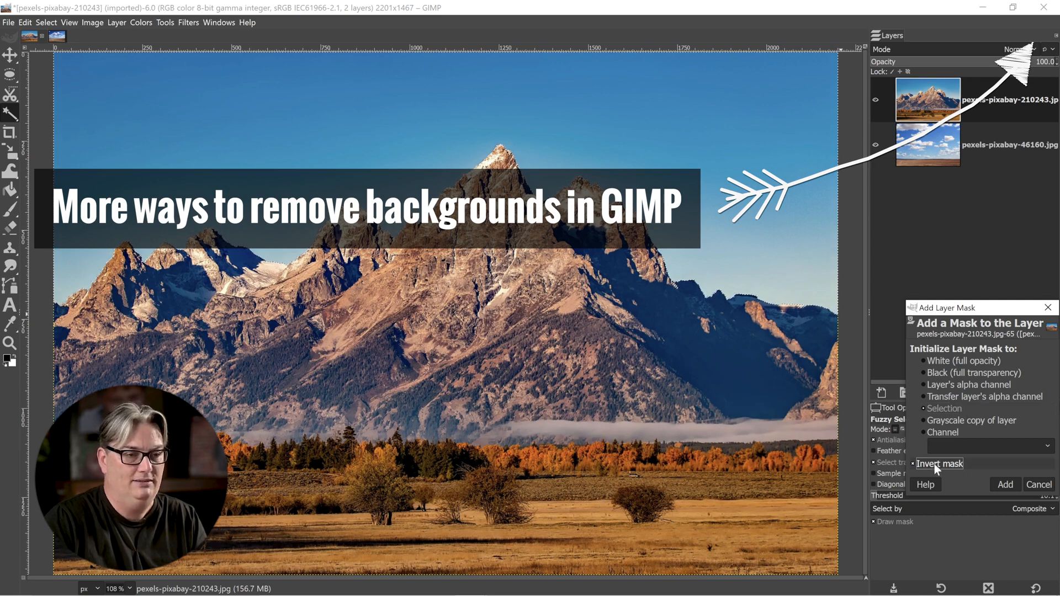
click(1005, 485)
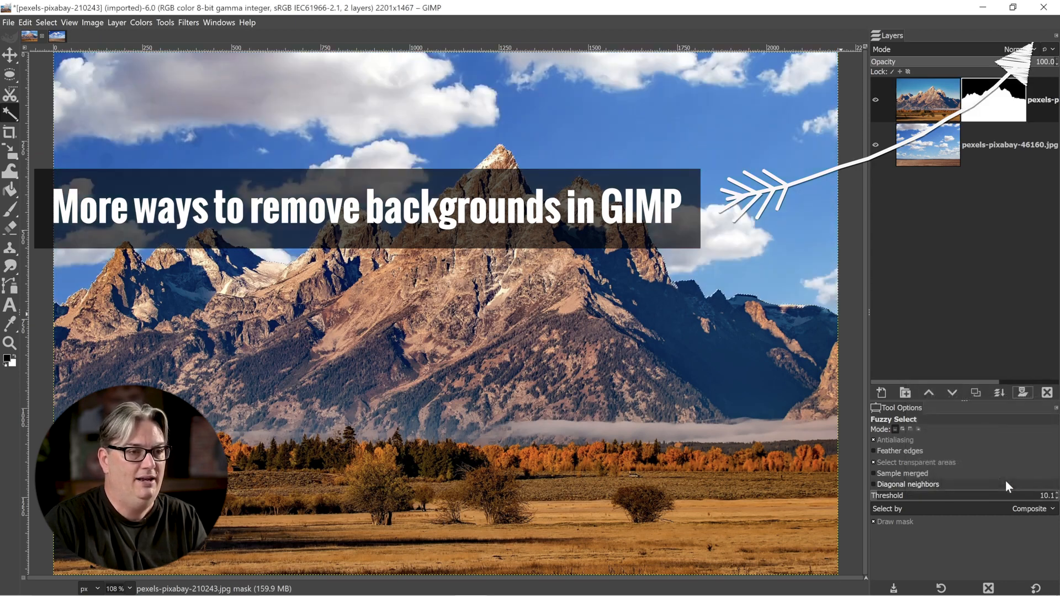